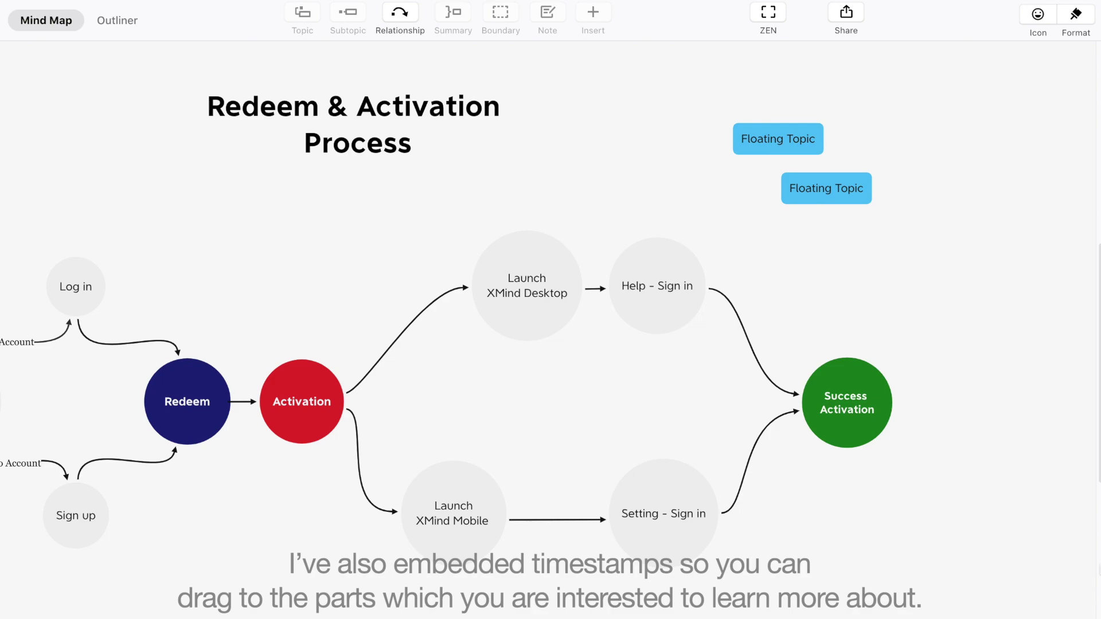
Step: Select both floating topics and left-align them via Edit > Align Floating Topic > Left
left_click(800, 147)
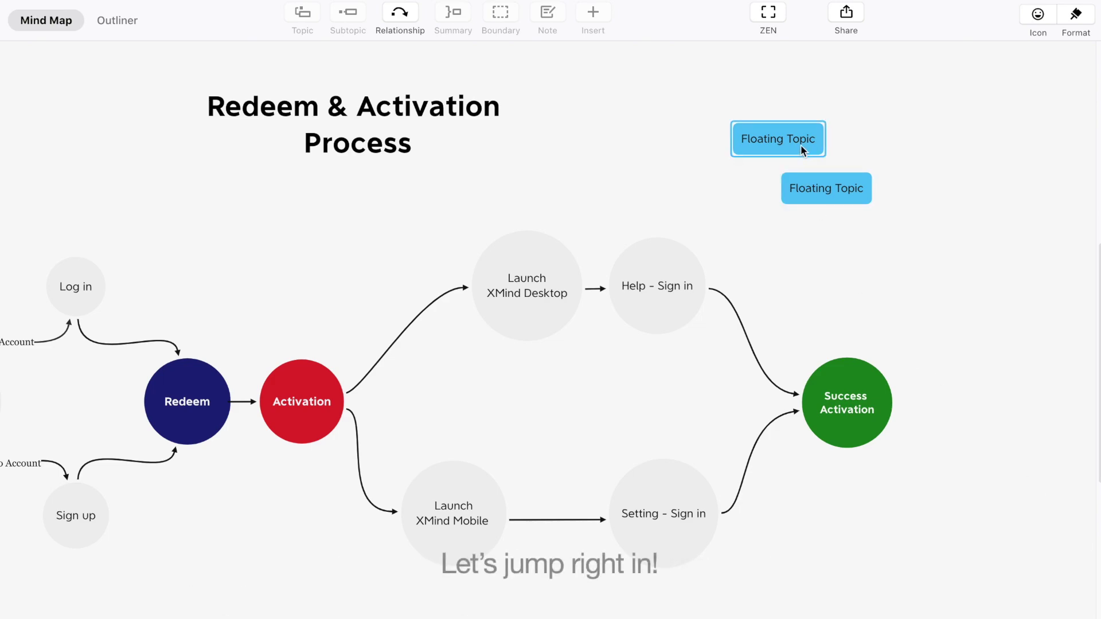
left_click(835, 183)
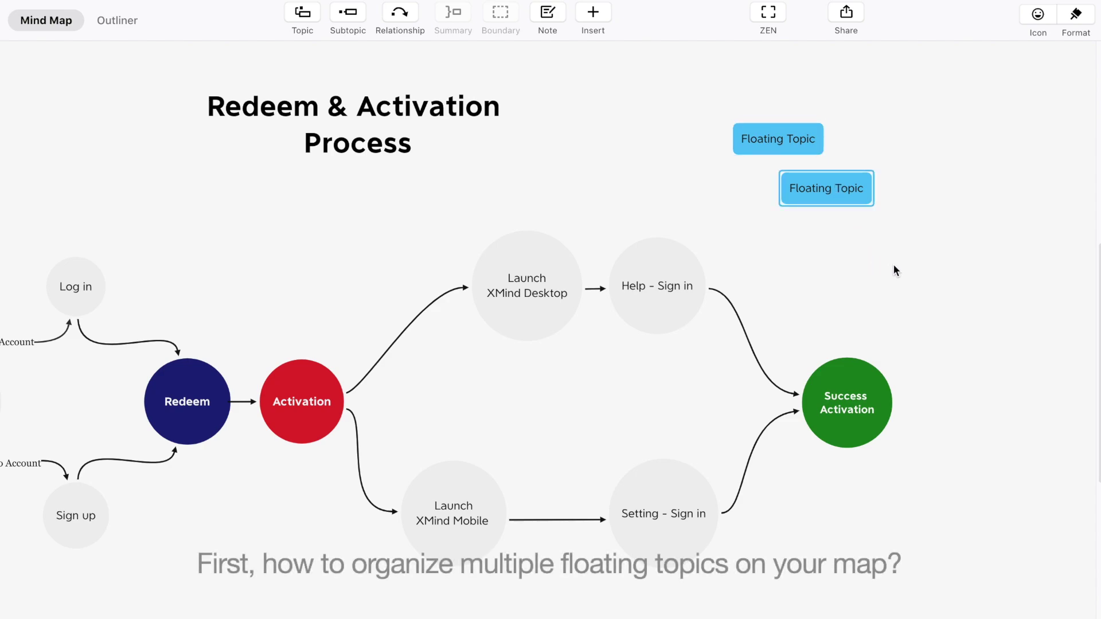
left_click_drag(875, 268, 769, 126)
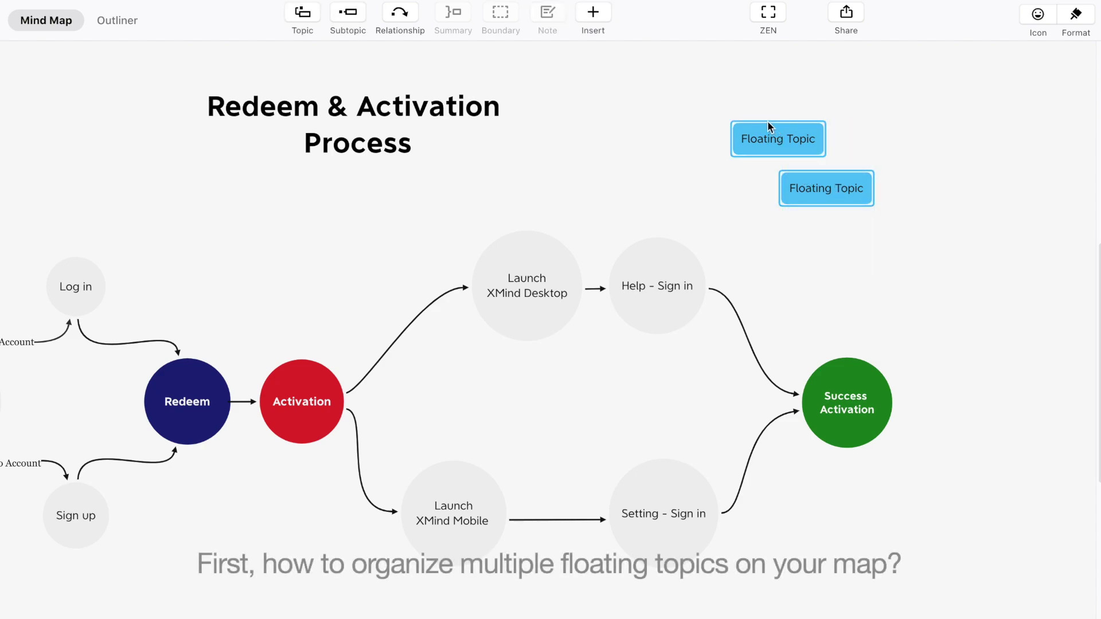
mouse_move(170, 5)
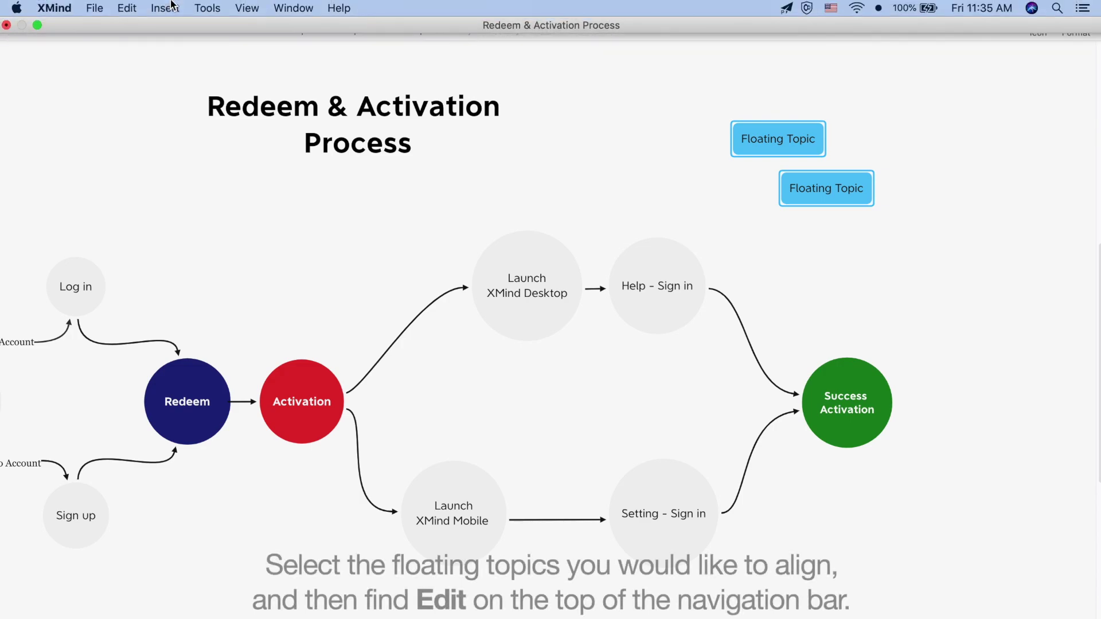
left_click(133, 9)
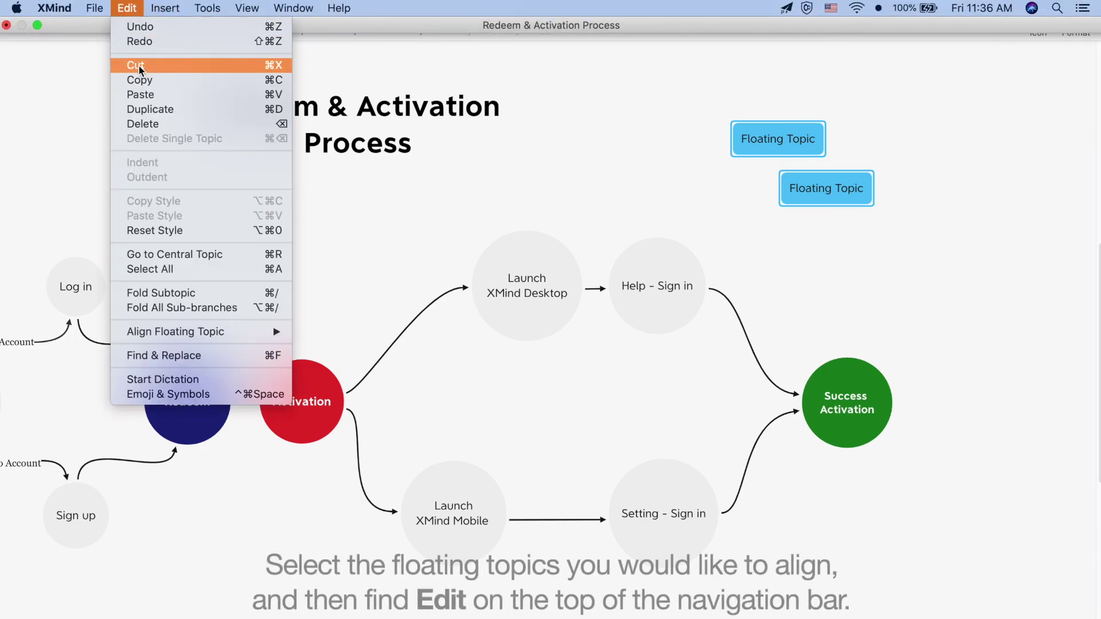
mouse_move(210, 338)
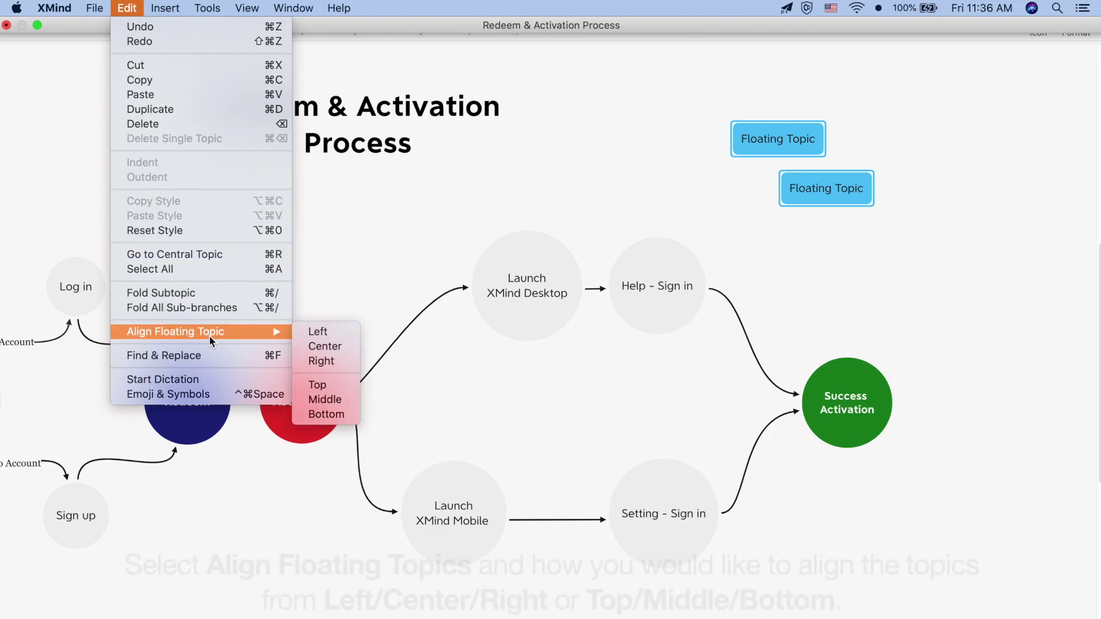
left_click(318, 333)
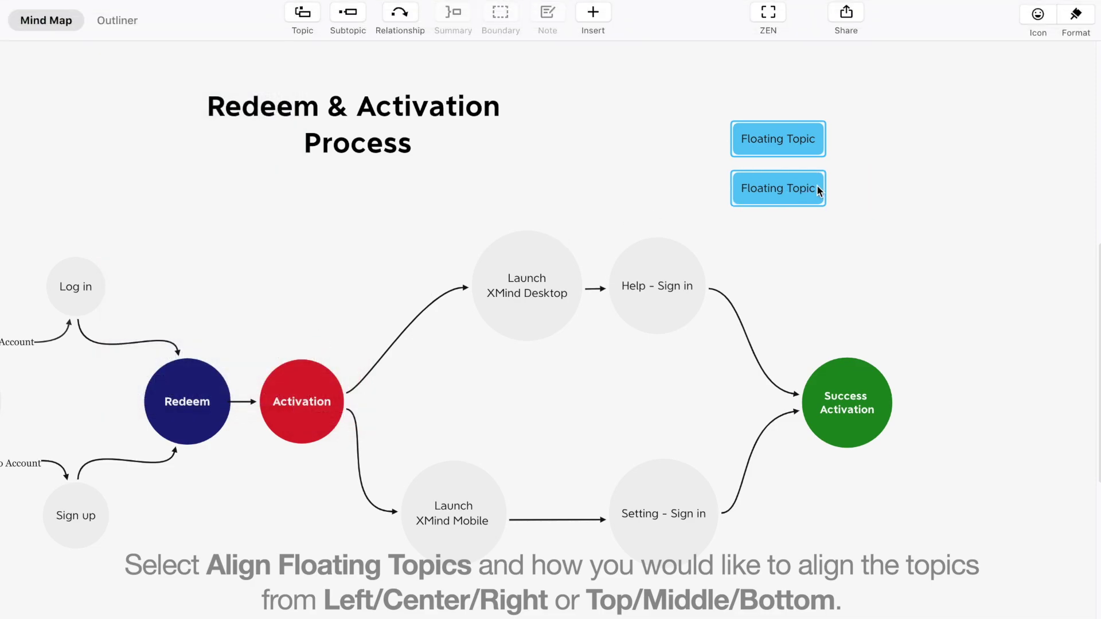
Step: Left-align Launch XMind Desktop with Launch XMind Mobile
left_click_drag(854, 222, 763, 115)
left_click(517, 299)
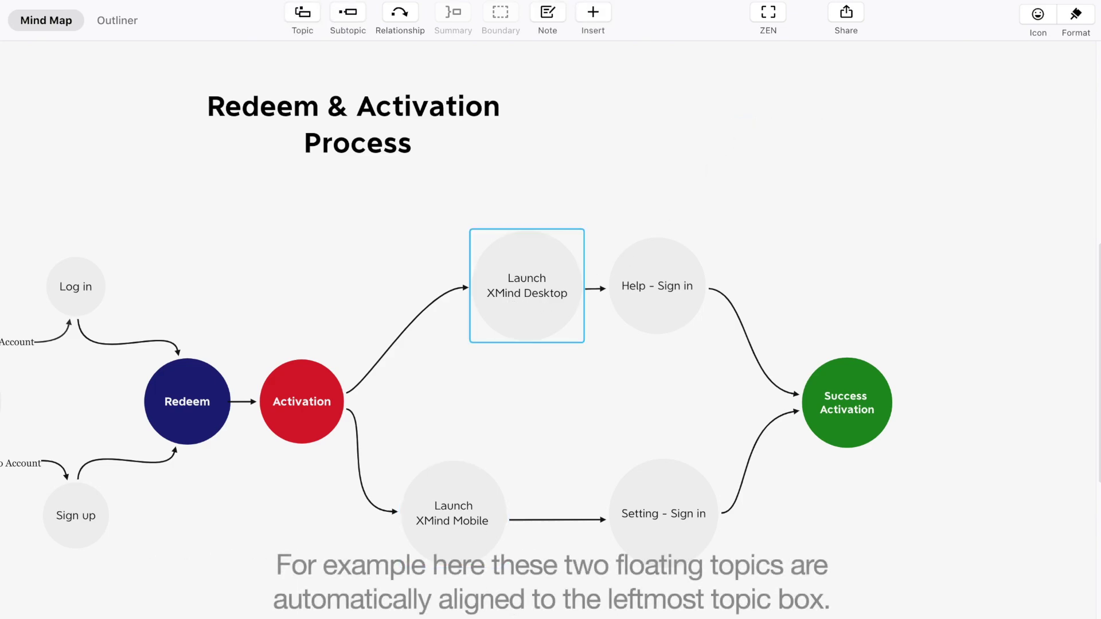
left_click(452, 499)
left_click(491, 233, "shift")
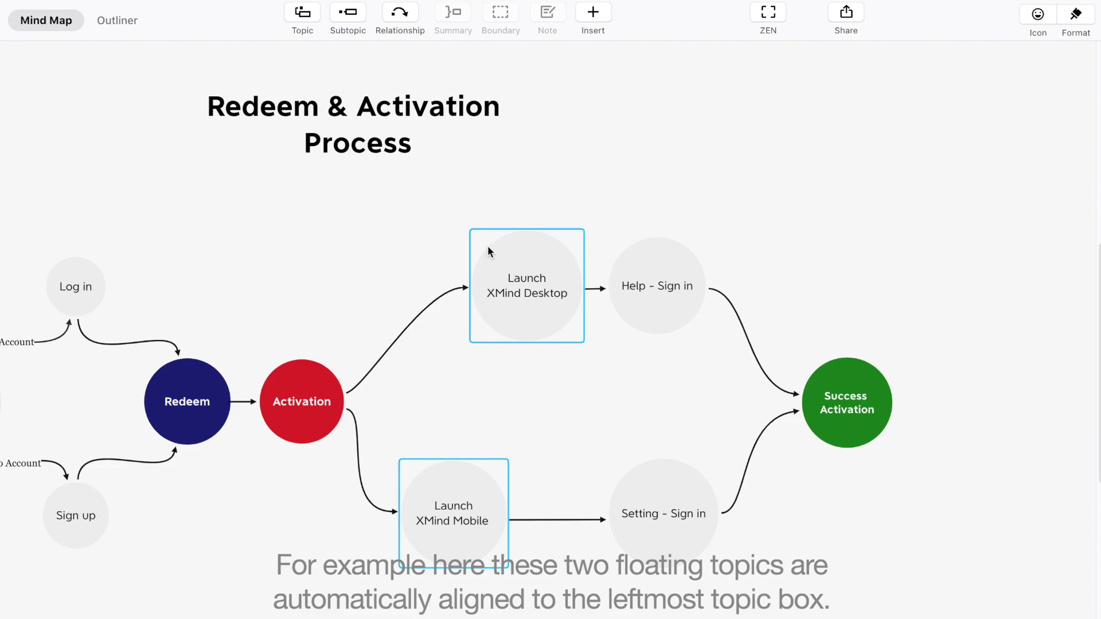
mouse_move(176, 7)
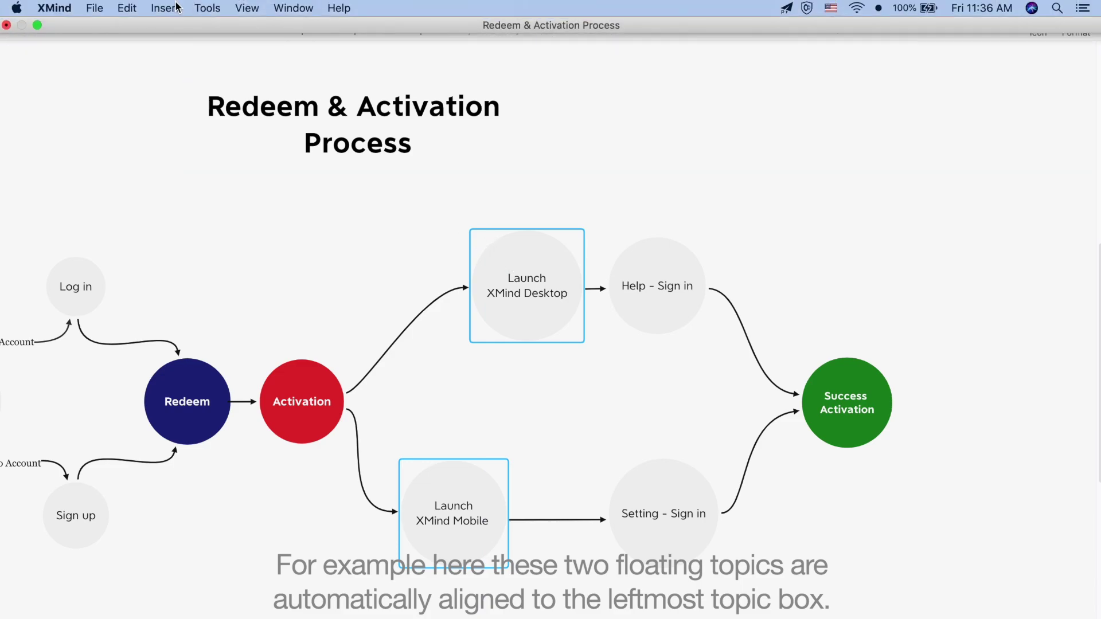
left_click(132, 8)
mouse_move(173, 332)
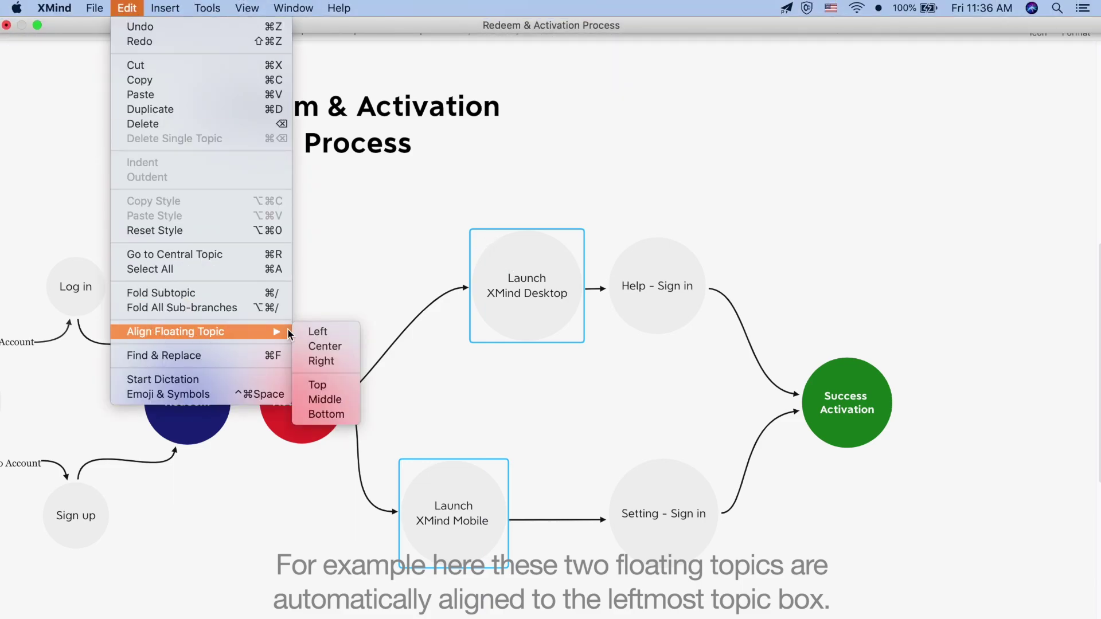
left_click(302, 331)
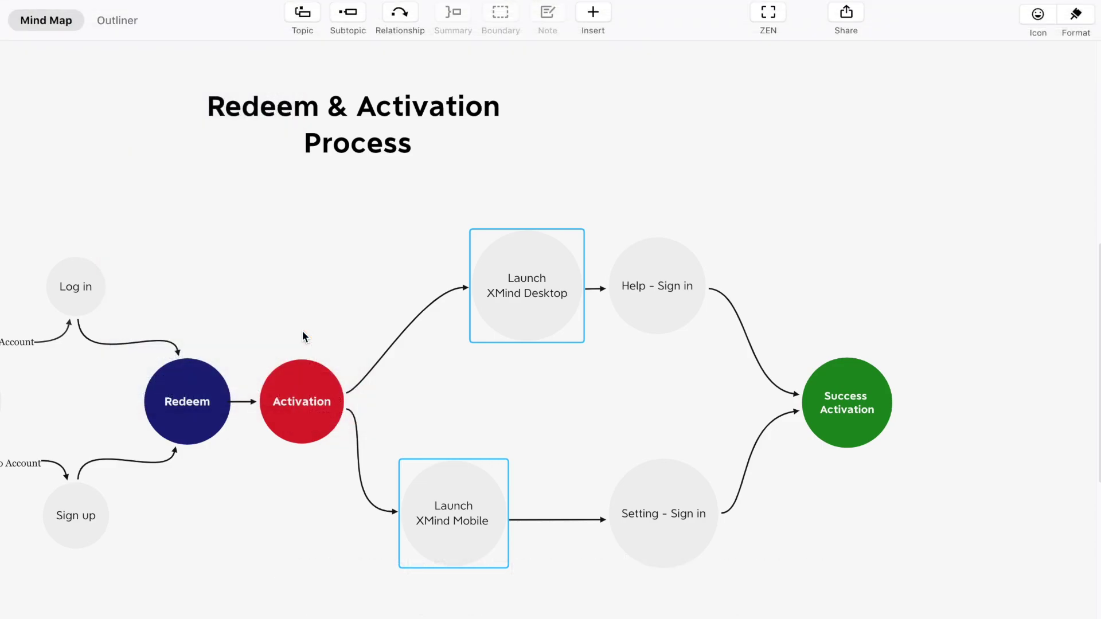
Step: Drag circle B onto A, undo the subtopic link with Ctrl+Z, and reopen the Format panel
left_click(953, 207)
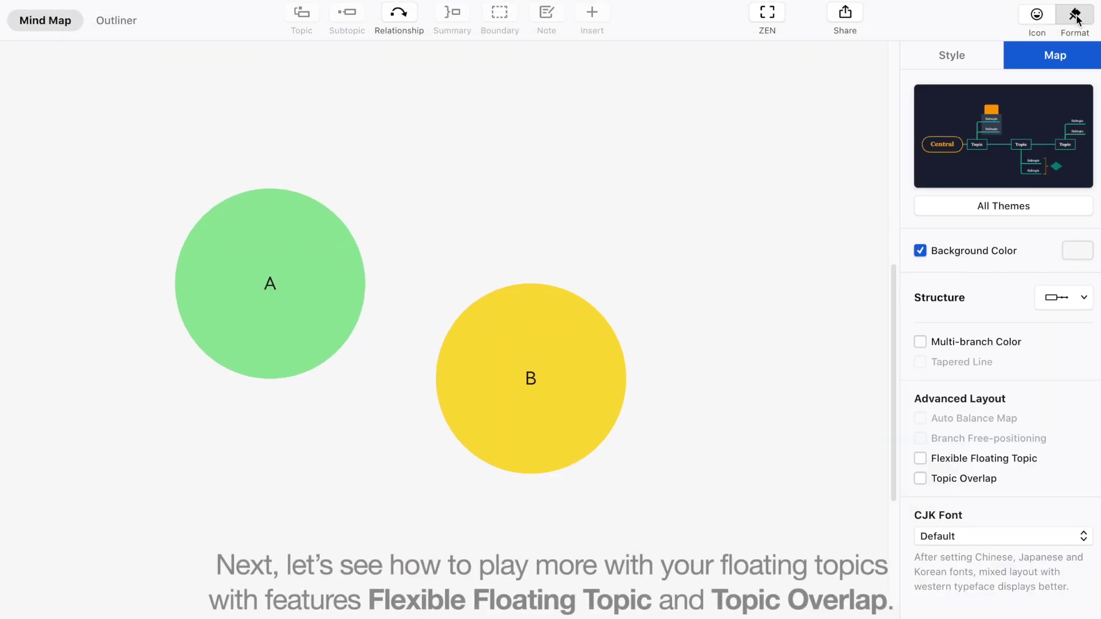
left_click(1074, 16)
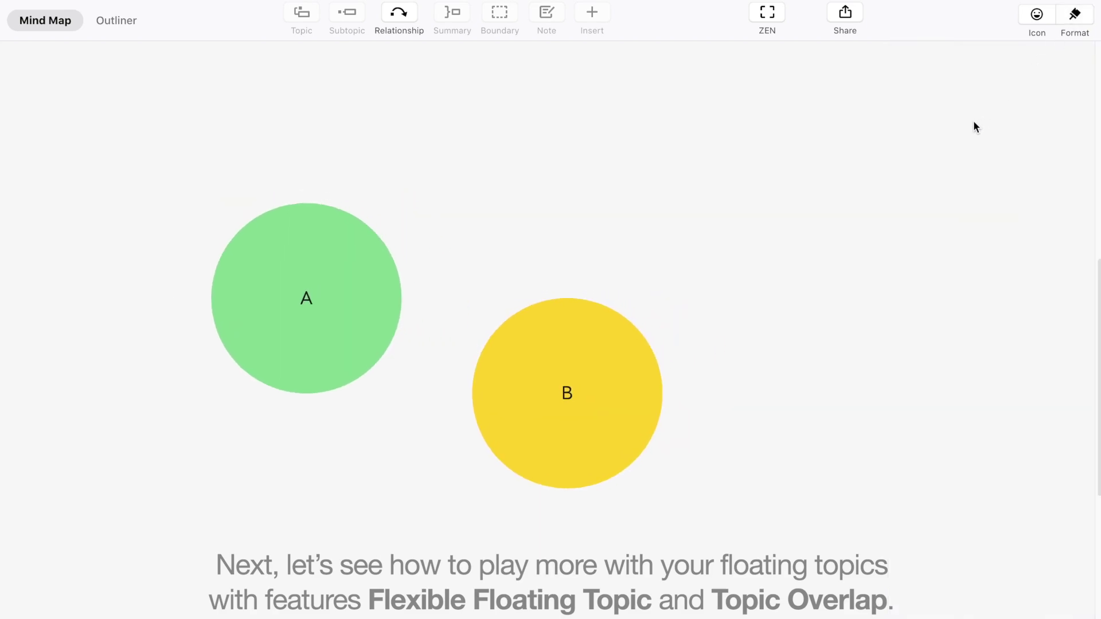
left_click(352, 304)
left_click_drag(600, 387, 791, 414)
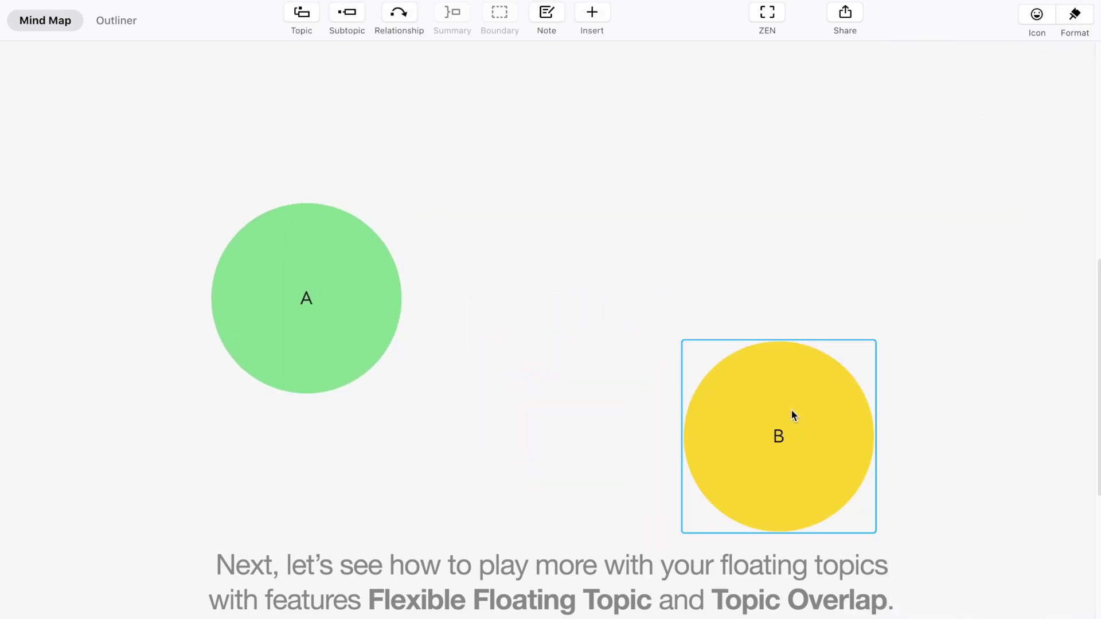
left_click_drag(835, 385, 471, 293)
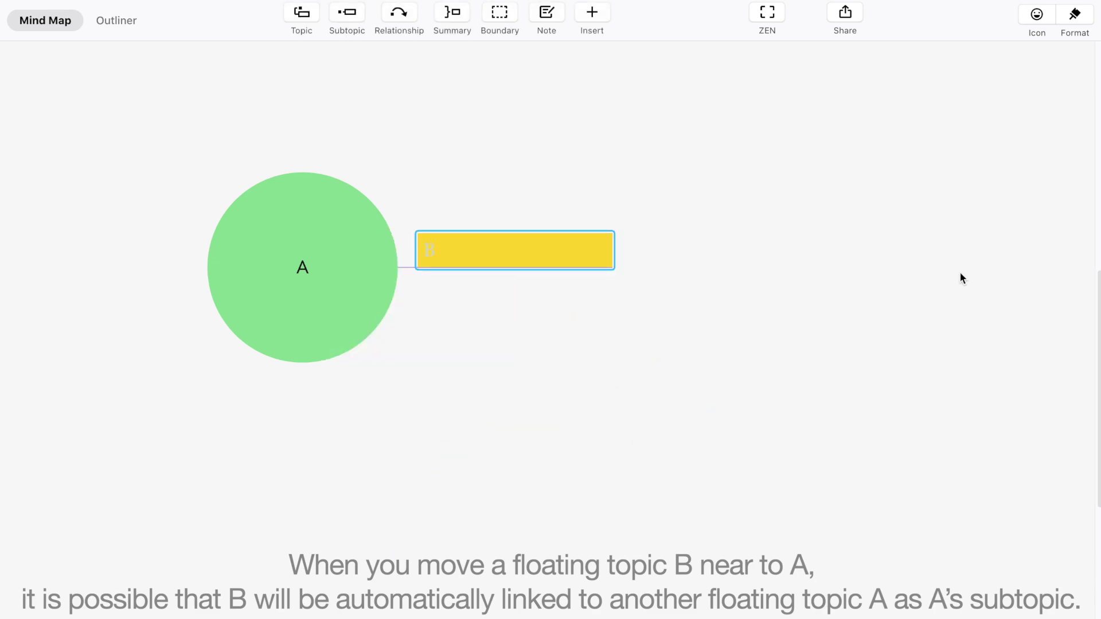
key("ctrl+z")
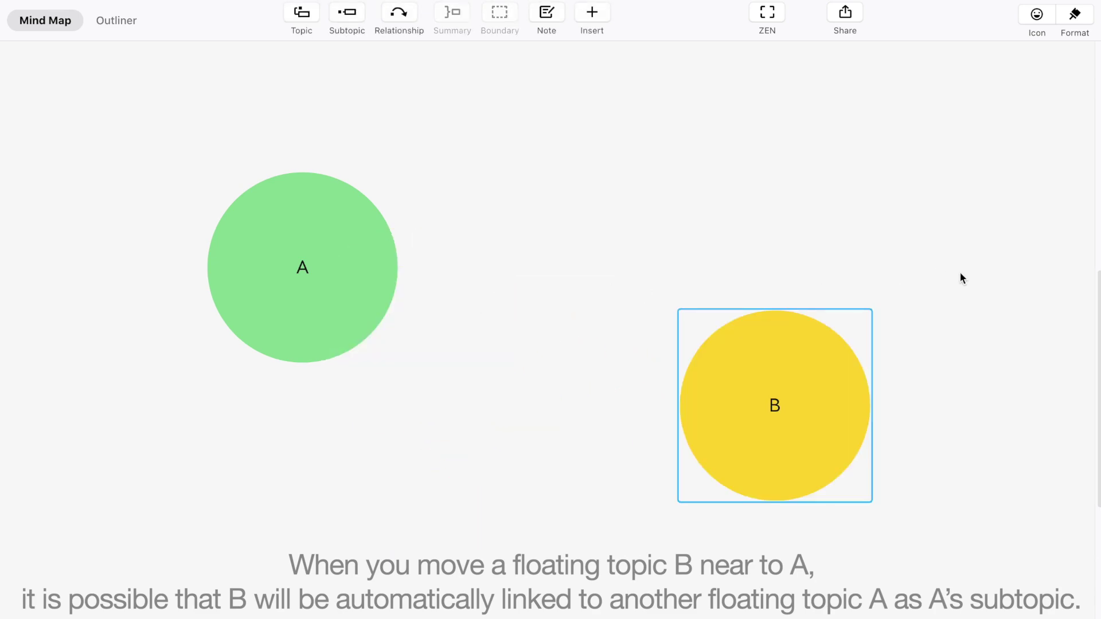
left_click(923, 342)
left_click(1080, 17)
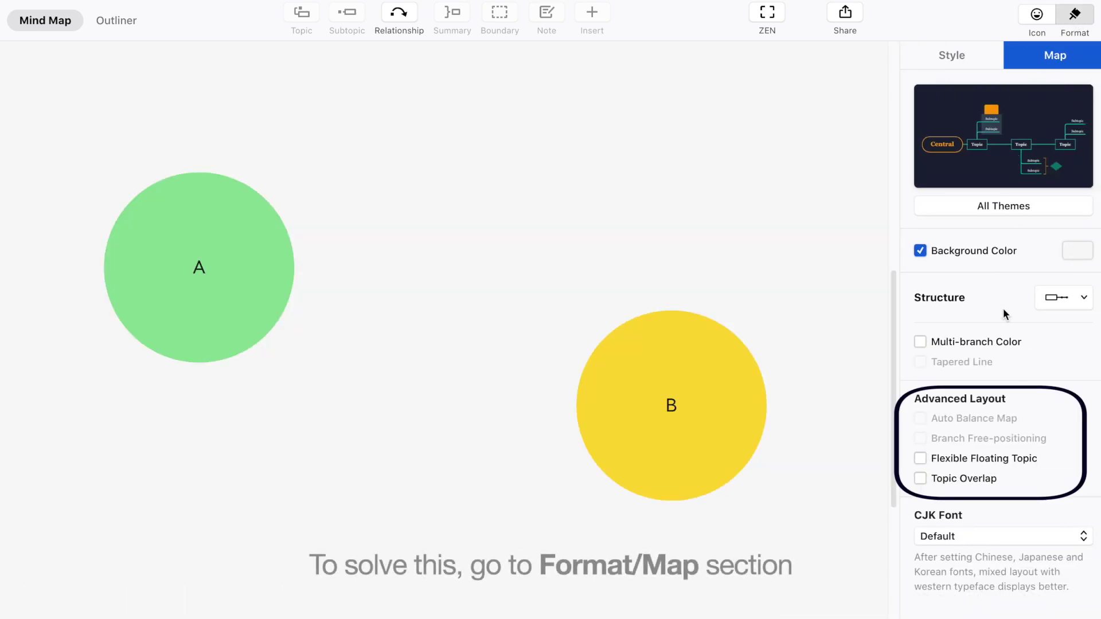
Step: Turn on Flexible Floating Topic and move B beside and above A without linking
left_click(944, 459)
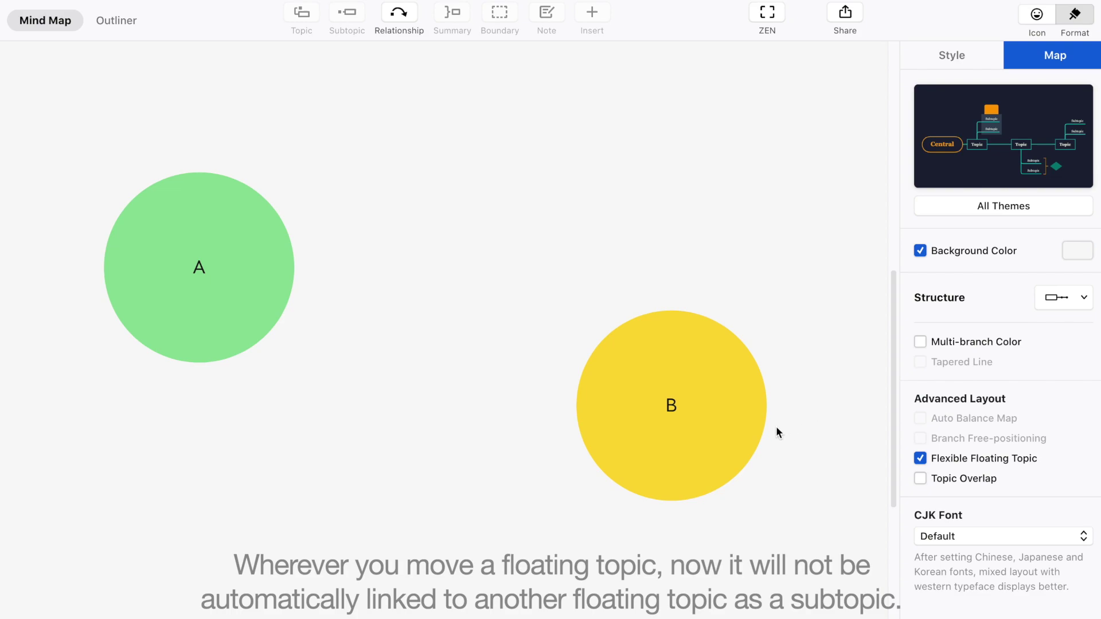
left_click(664, 450)
left_click_drag(696, 457, 518, 468)
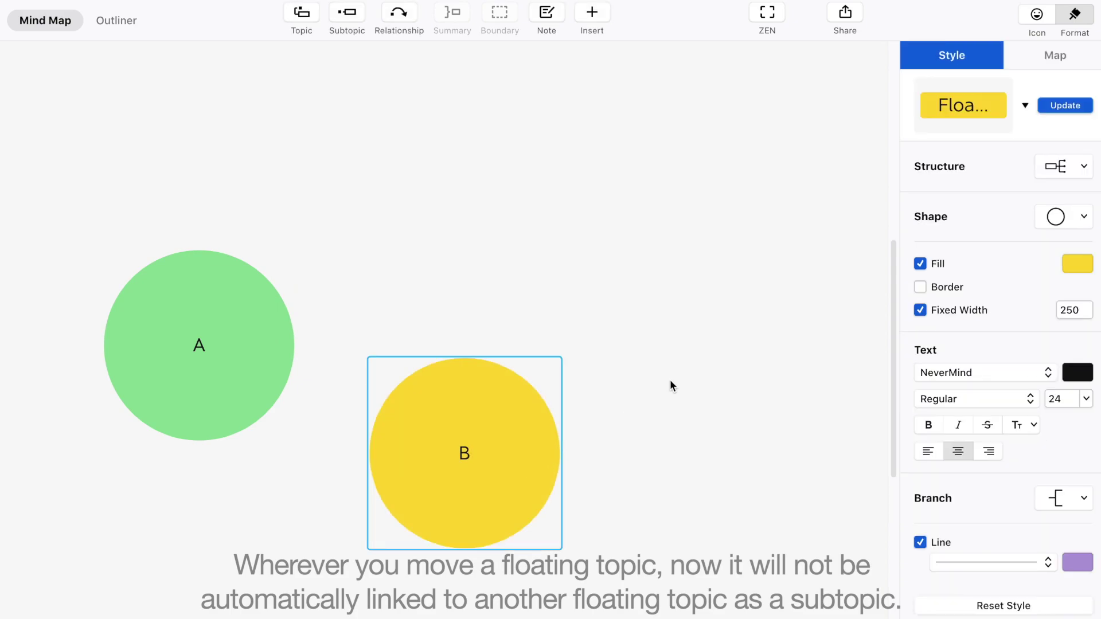
left_click(707, 356)
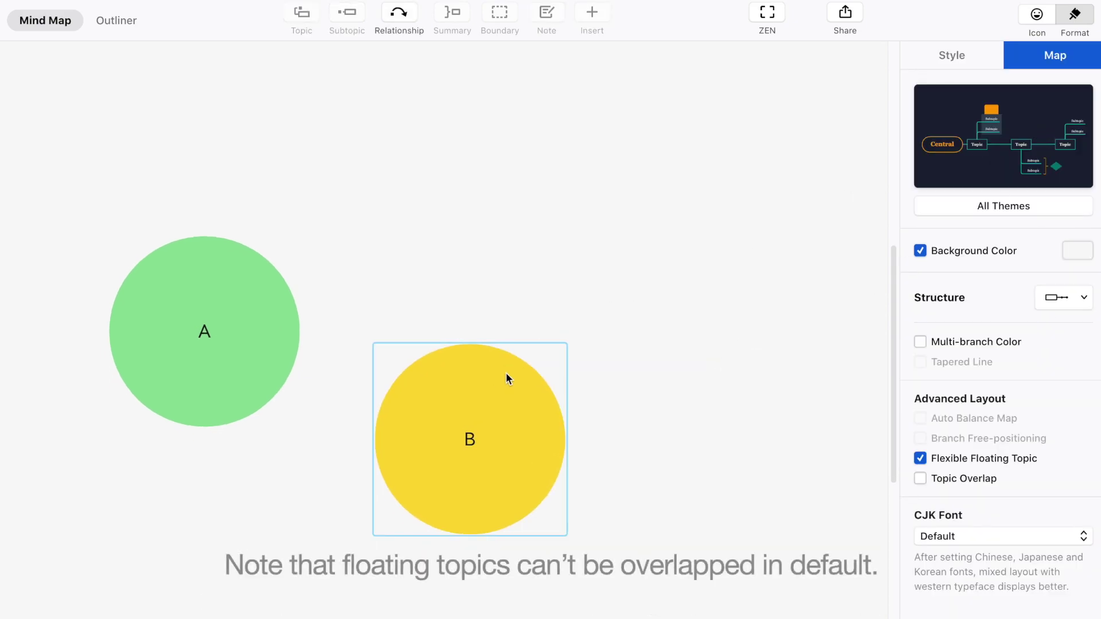
left_click_drag(528, 431, 324, 378)
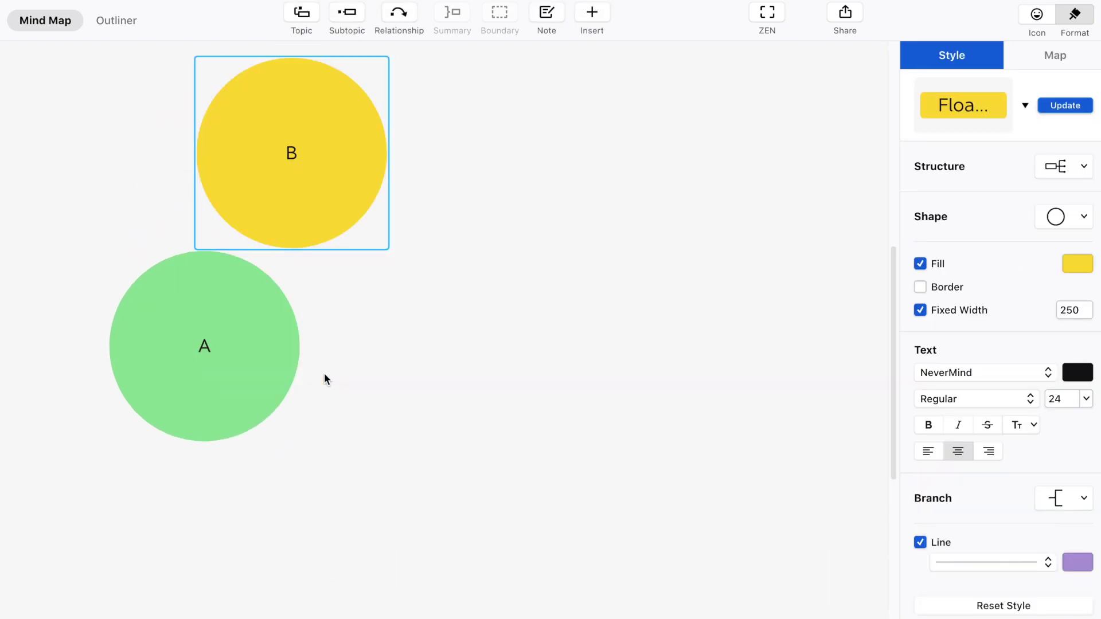
Step: Enable Topic Overlap in the Map settings and stack topic A over topic B
left_click(1071, 23)
left_click(1072, 23)
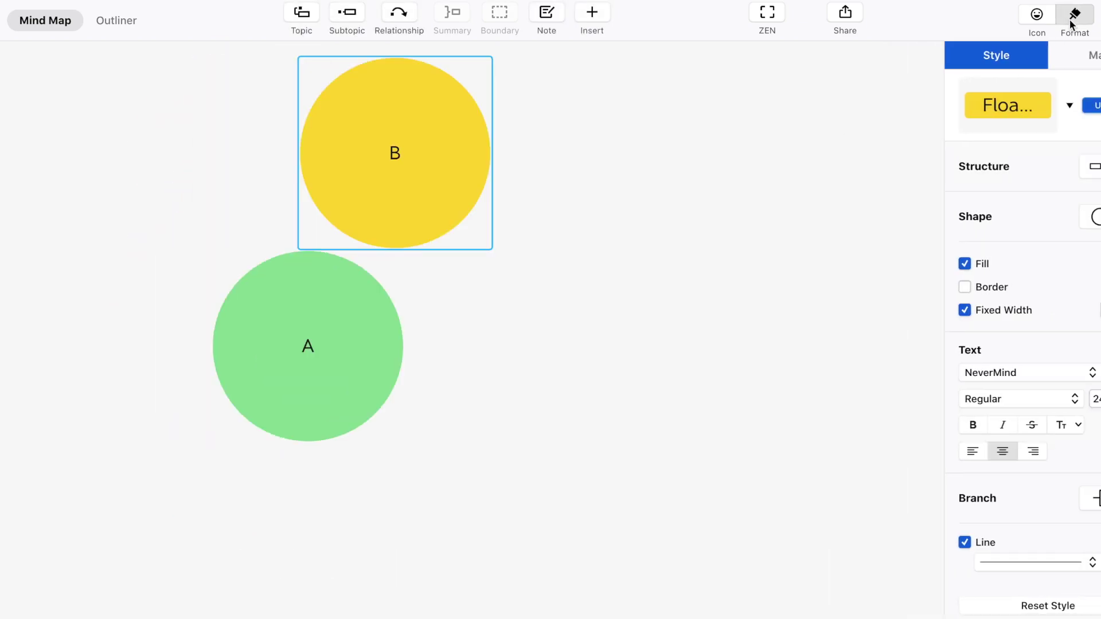
left_click(1055, 55)
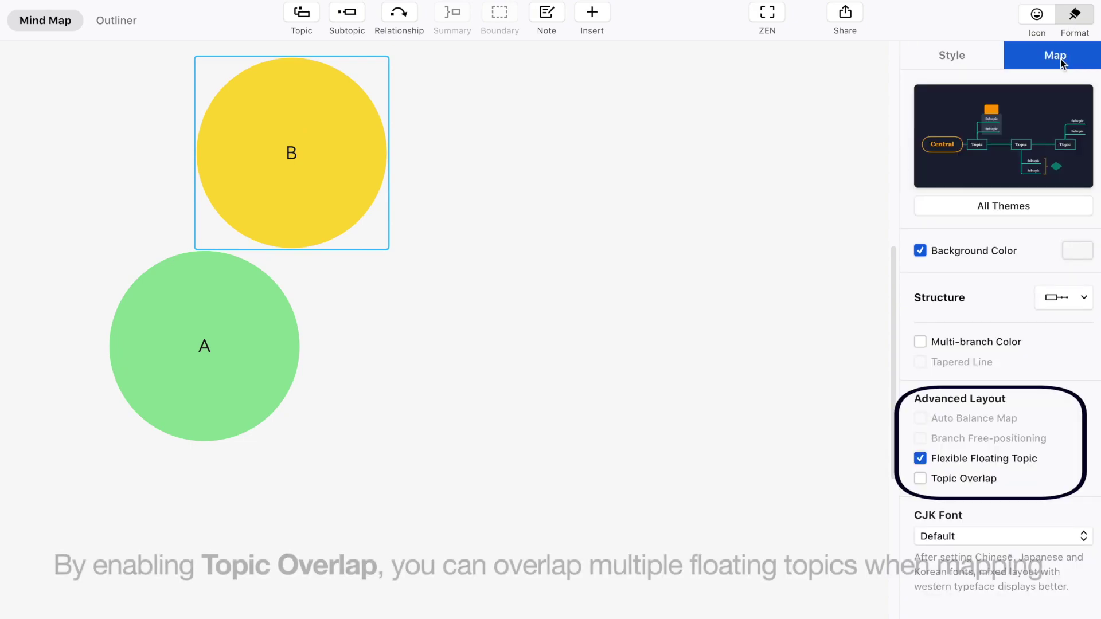
left_click(944, 479)
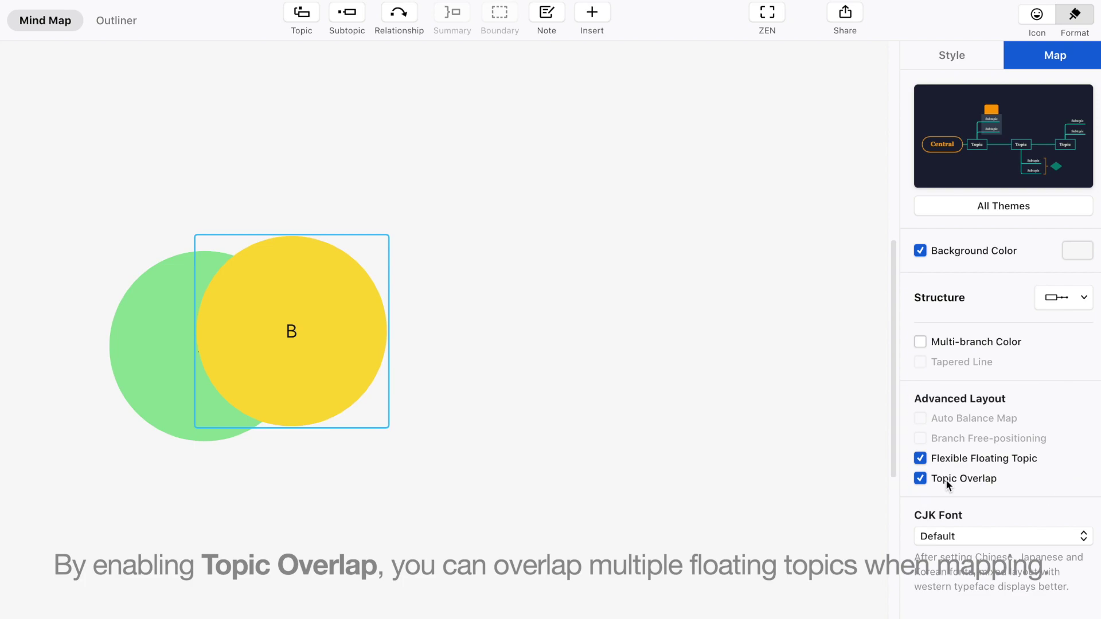
left_click_drag(338, 337, 251, 356)
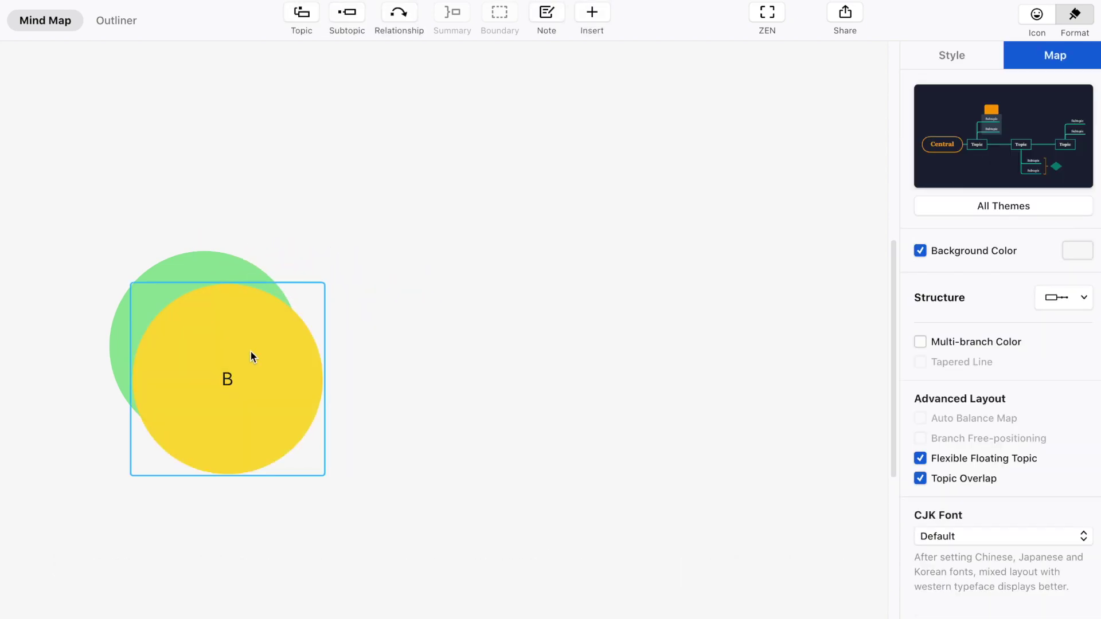
left_click_drag(275, 292, 377, 330)
left_click(559, 343)
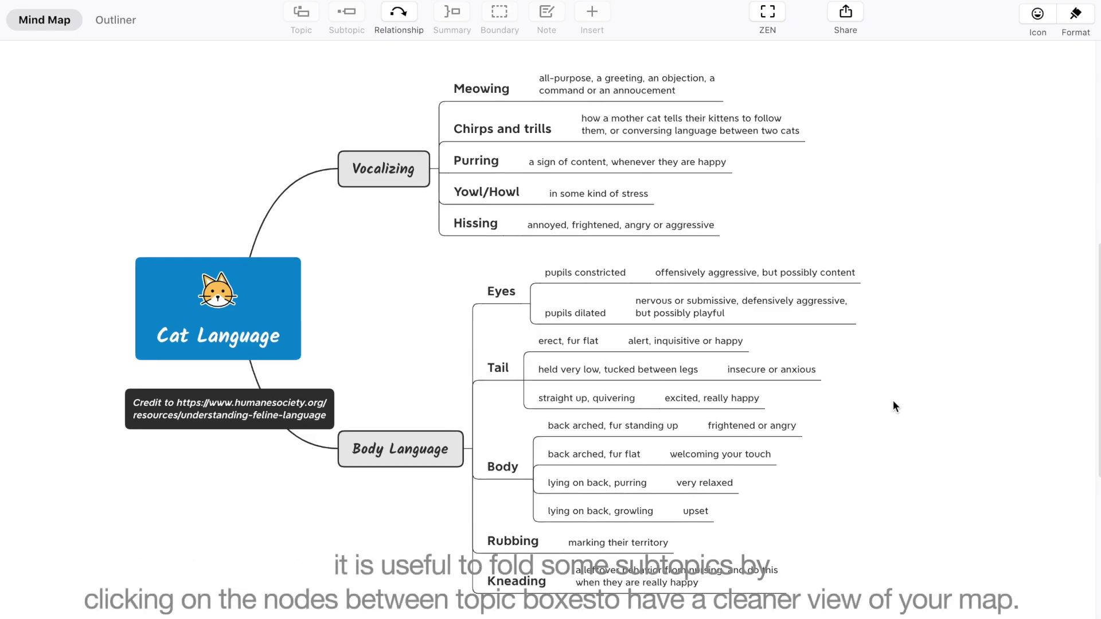
Step: Zoom in and fold the Eyes, Tail and Body subtopics
key("ctrl+equal")
scroll(894, 405, "right", 10)
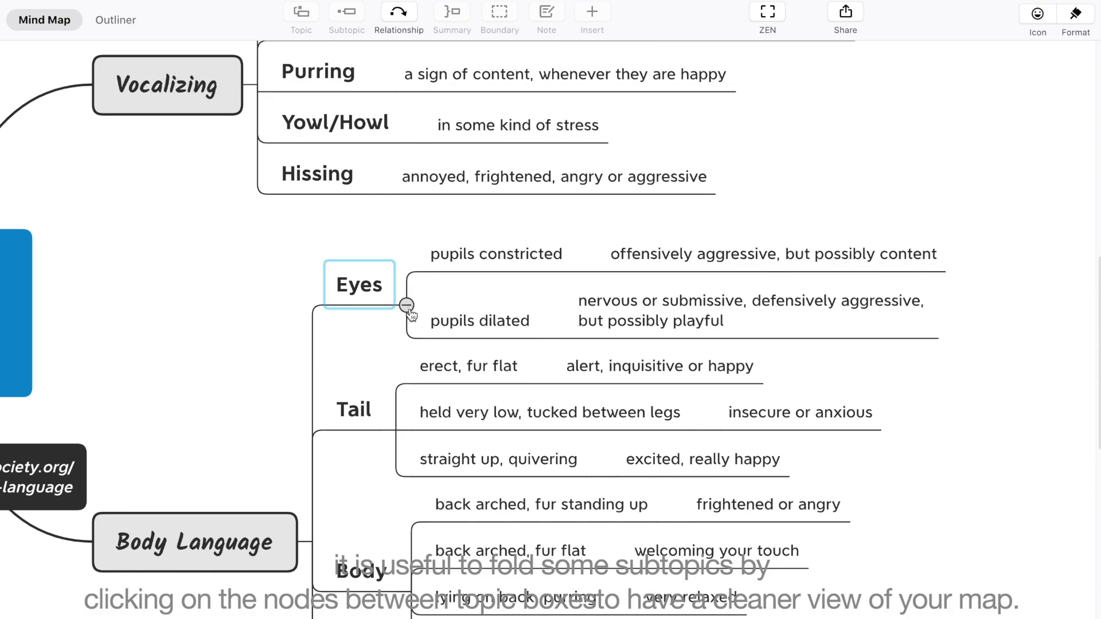
left_click(407, 305)
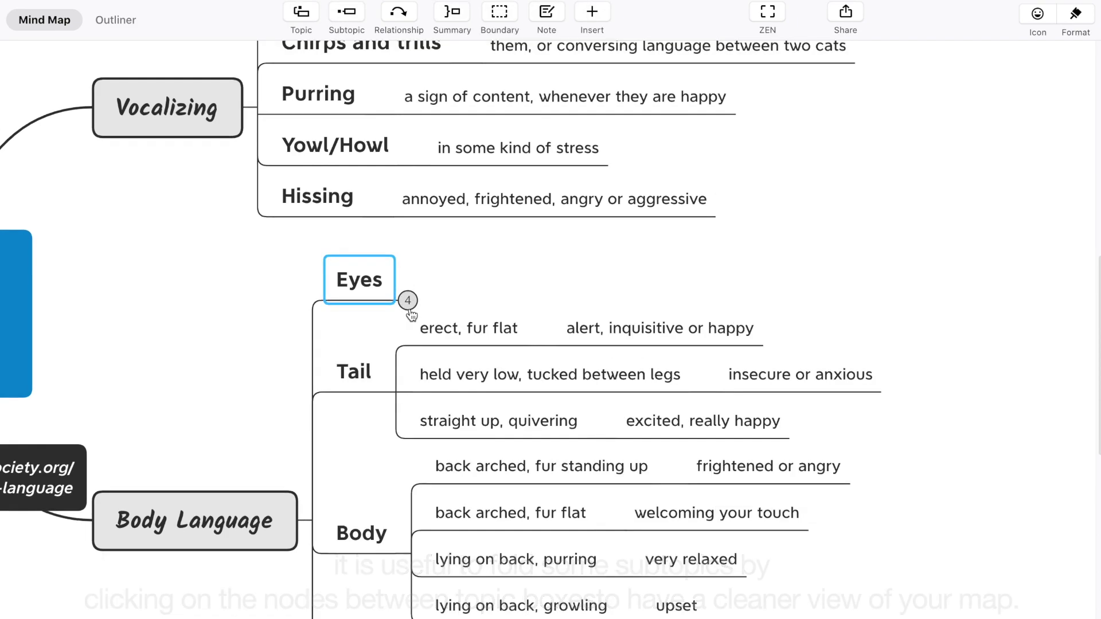
left_click(398, 394)
left_click(411, 489)
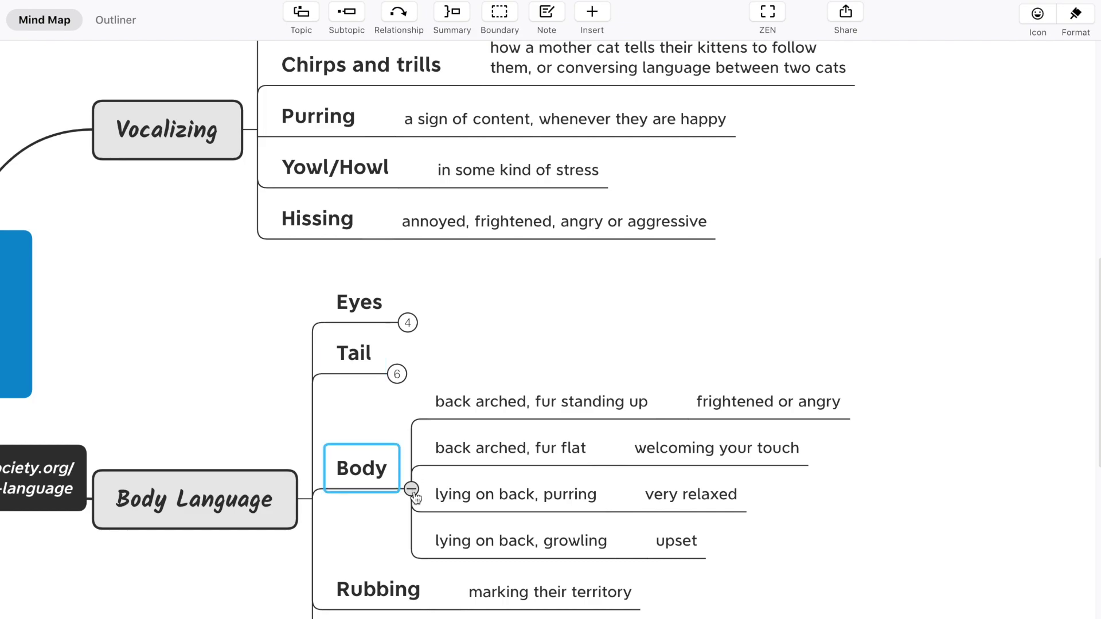
left_click(614, 449)
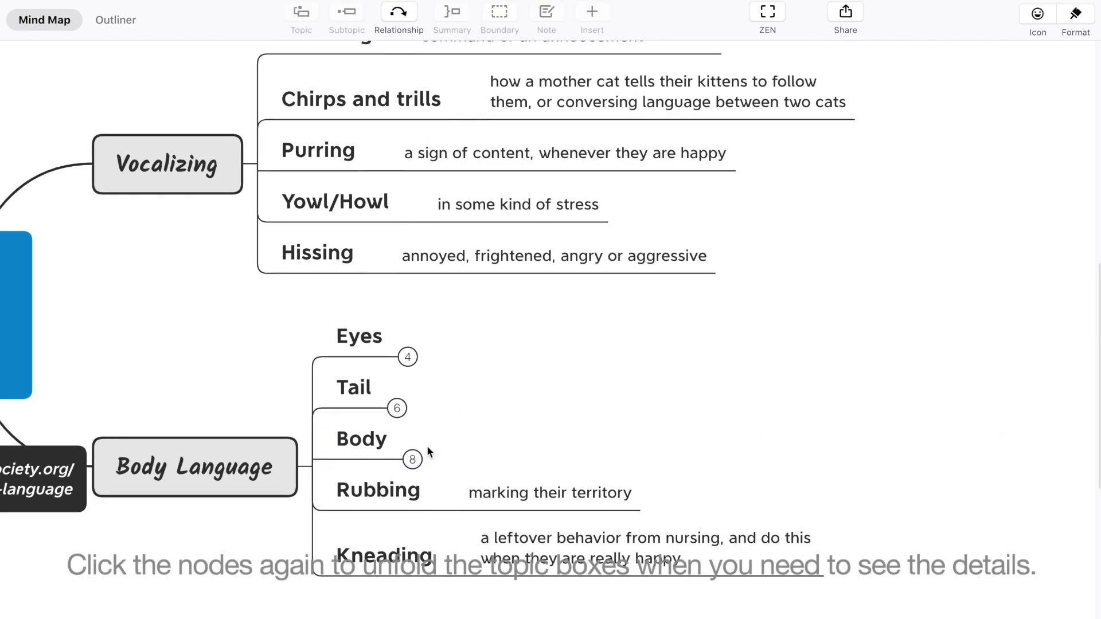
Step: Expand the Body, Tail and Eyes subtopics again
left_click(412, 459)
left_click(397, 375)
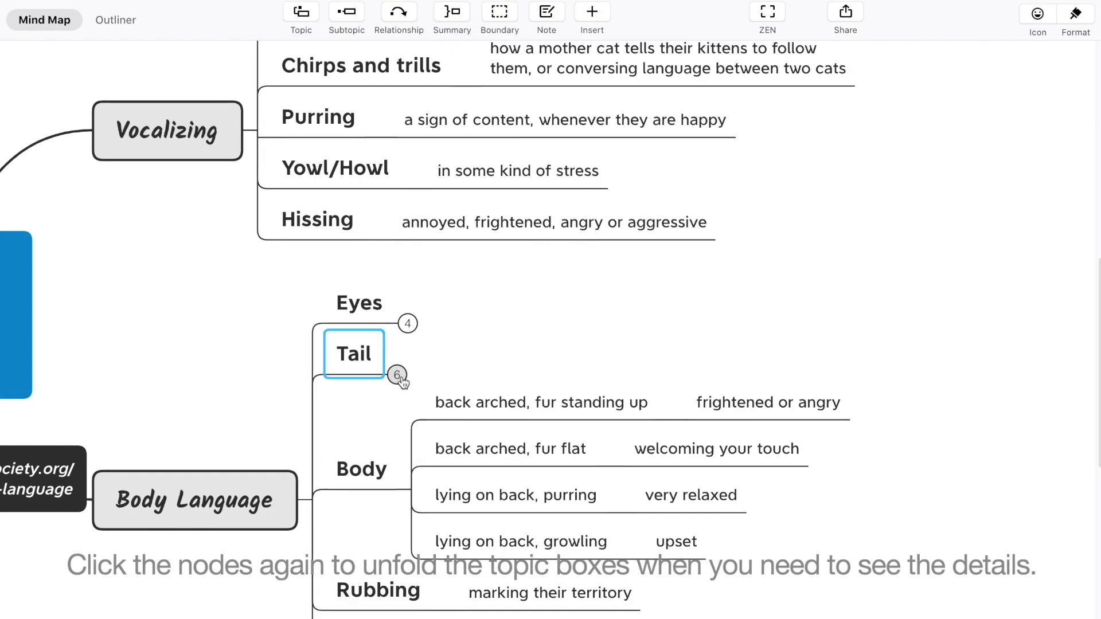
left_click(409, 303)
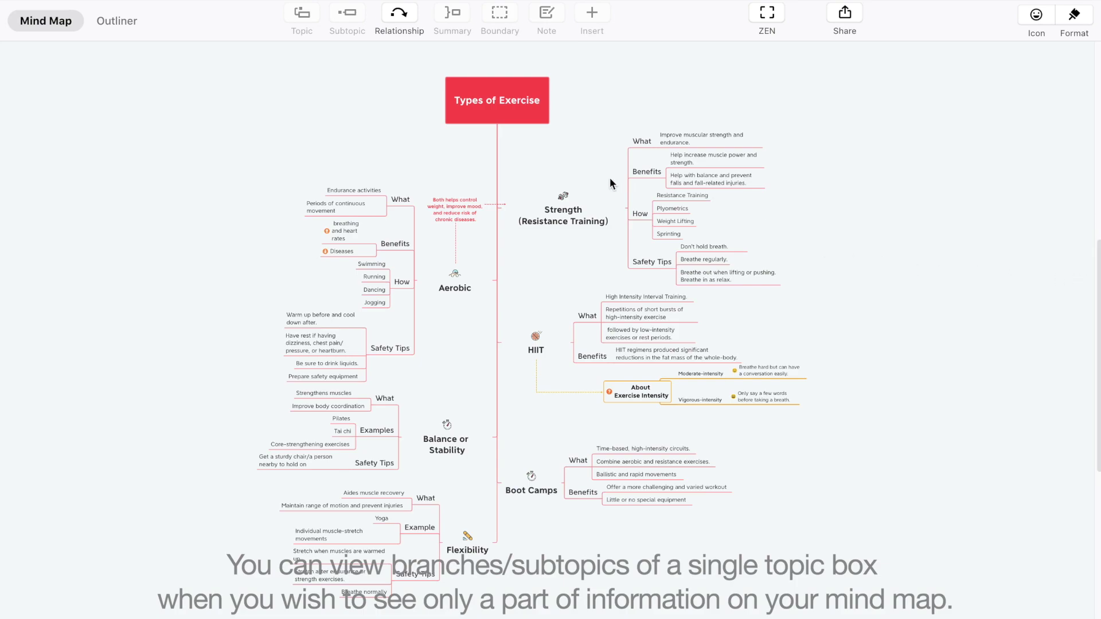
left_click(548, 353)
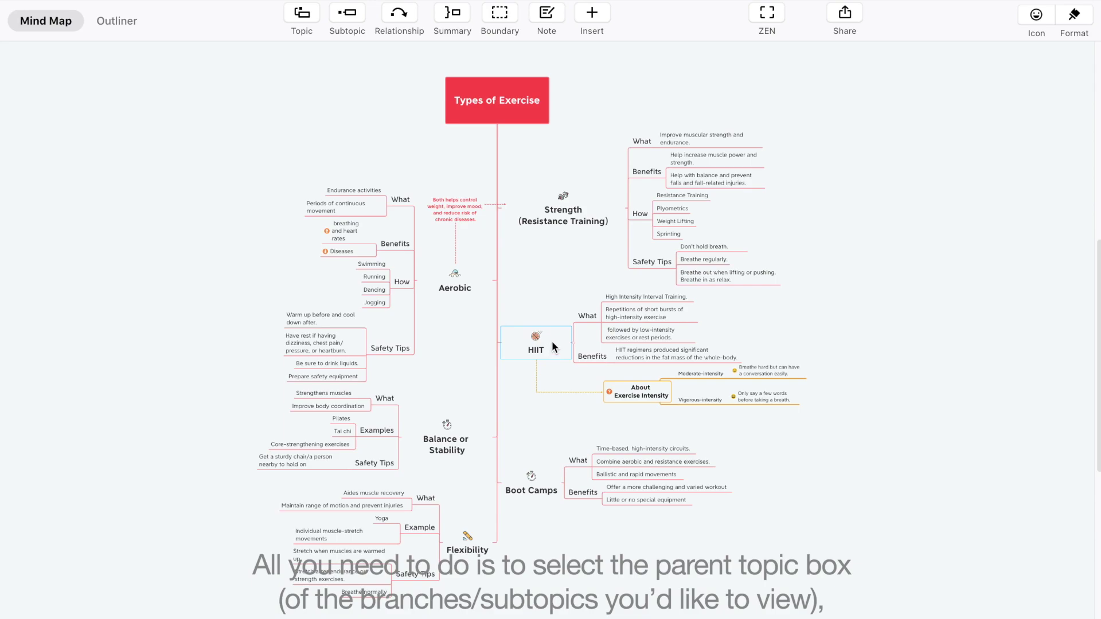
mouse_move(231, 8)
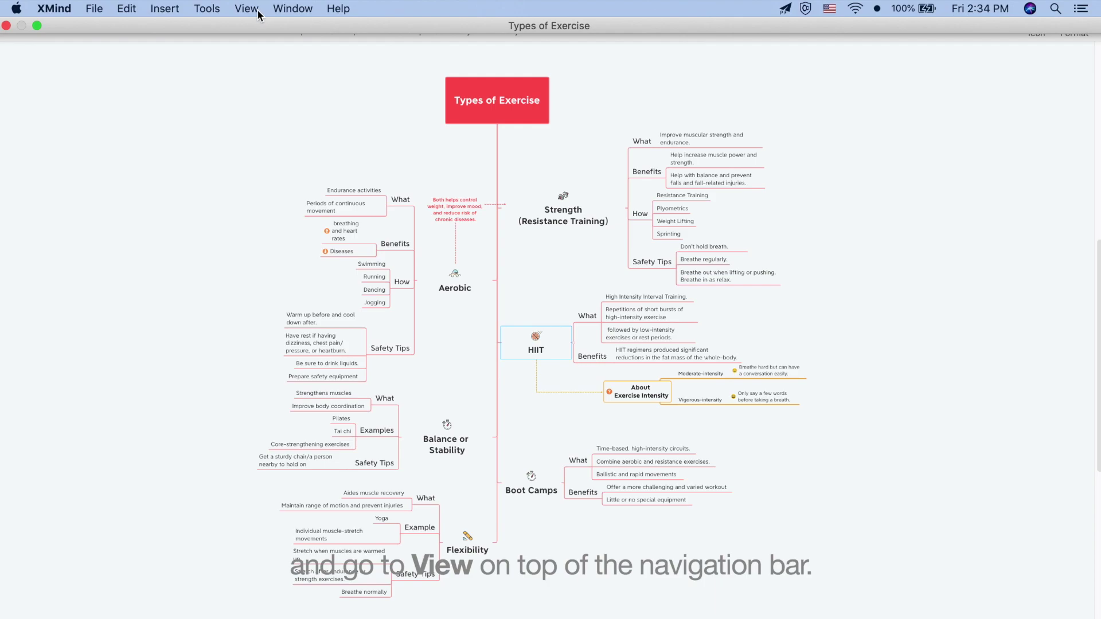
left_click(257, 9)
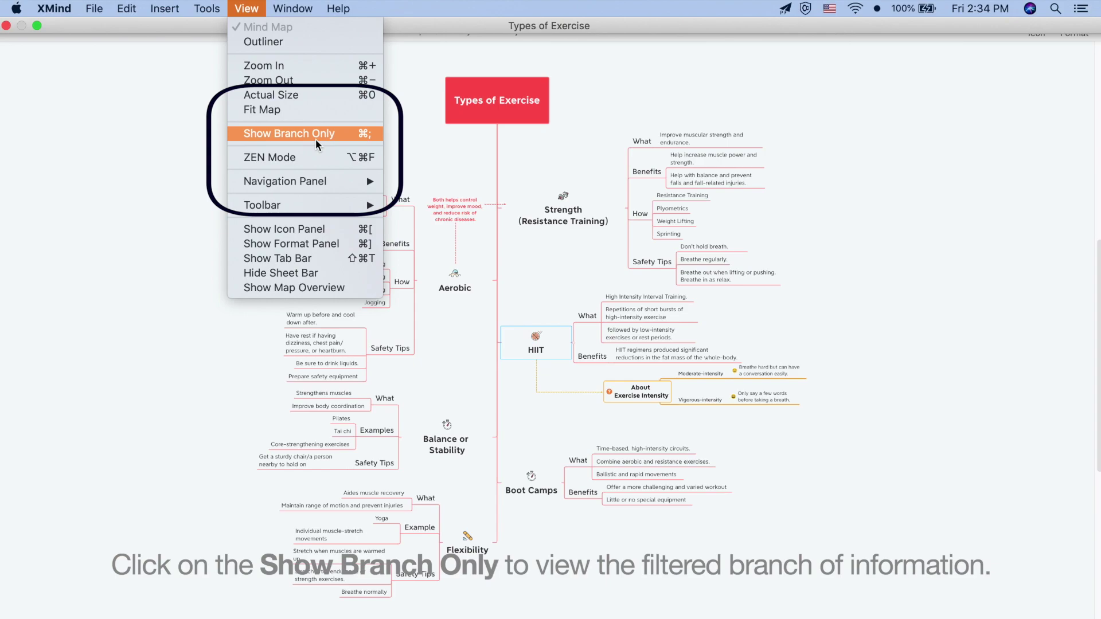
left_click(347, 139)
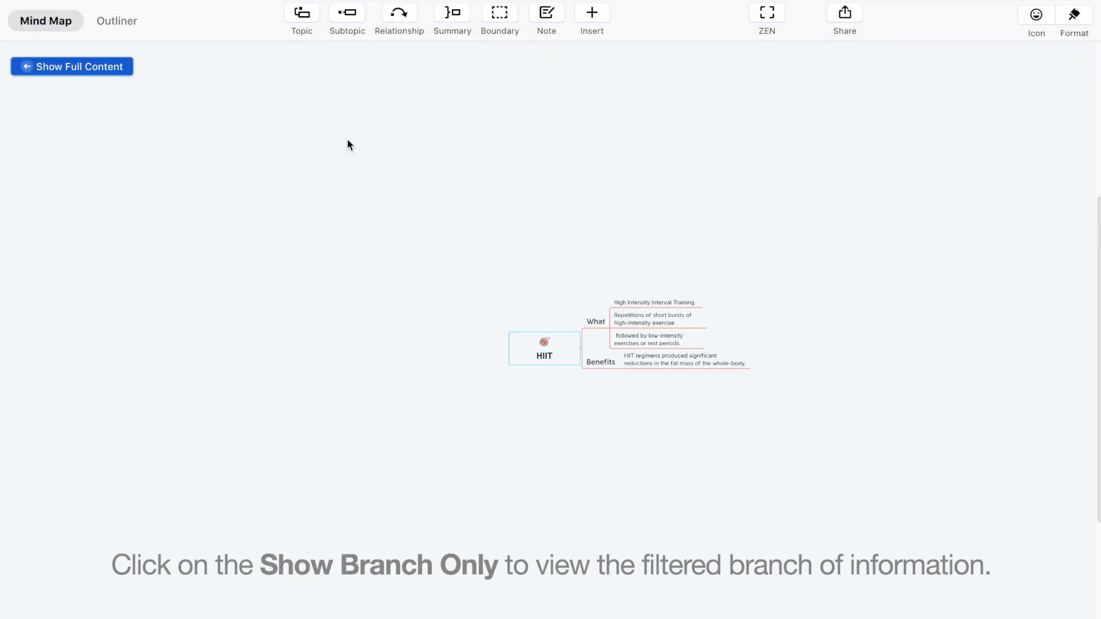
left_click(122, 69)
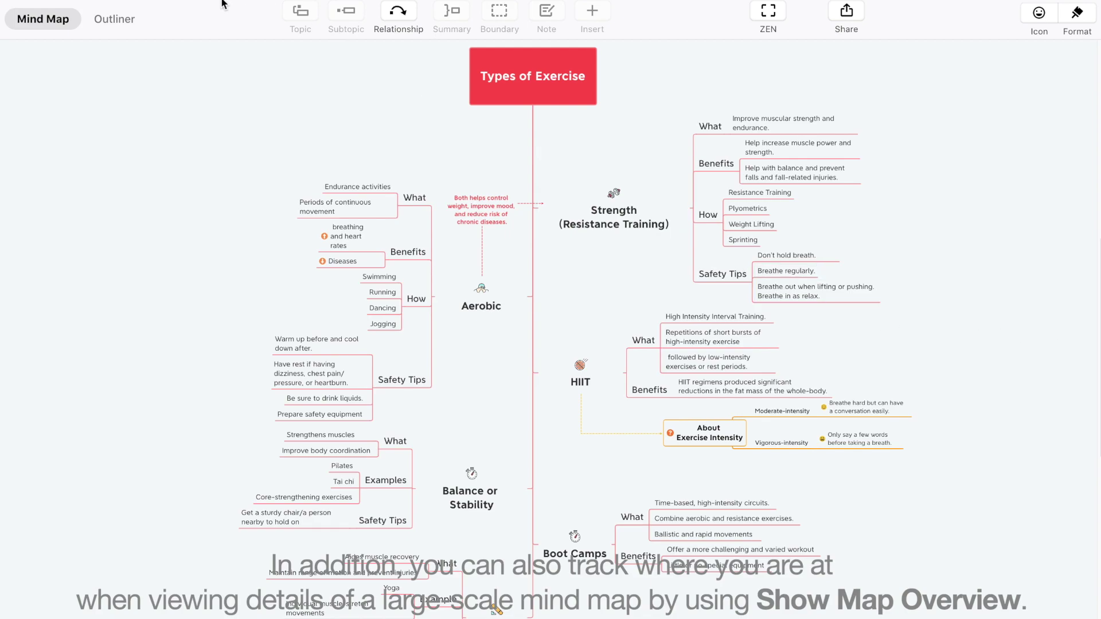
Step: Show the Map Overview navigator, zoom in, and drag its viewport to Safety Tips and HIIT
mouse_move(227, 5)
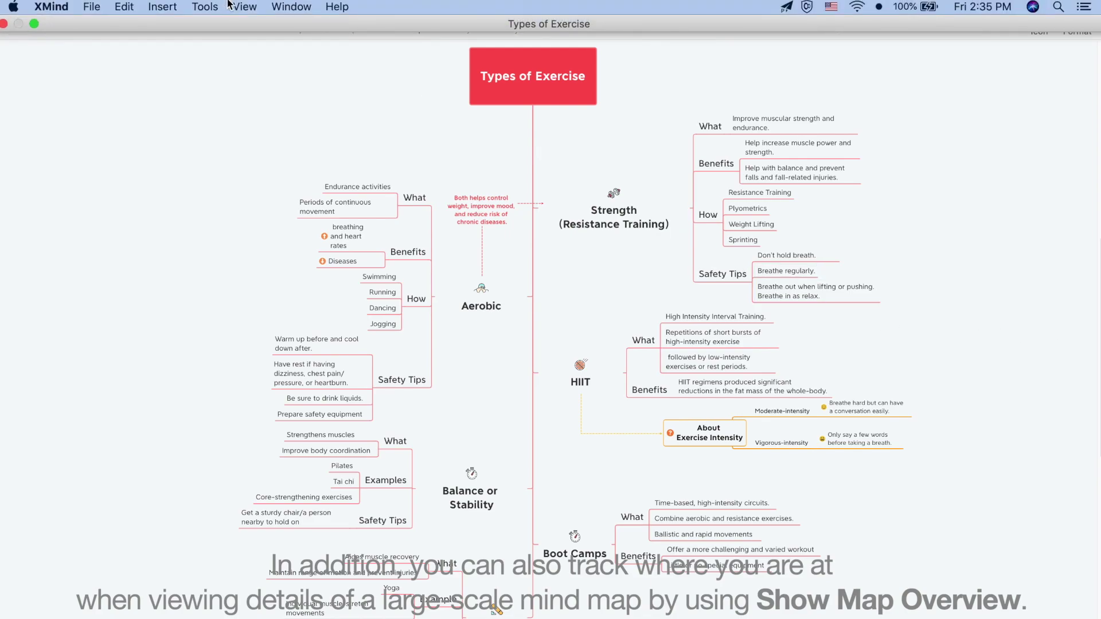
left_click(256, 9)
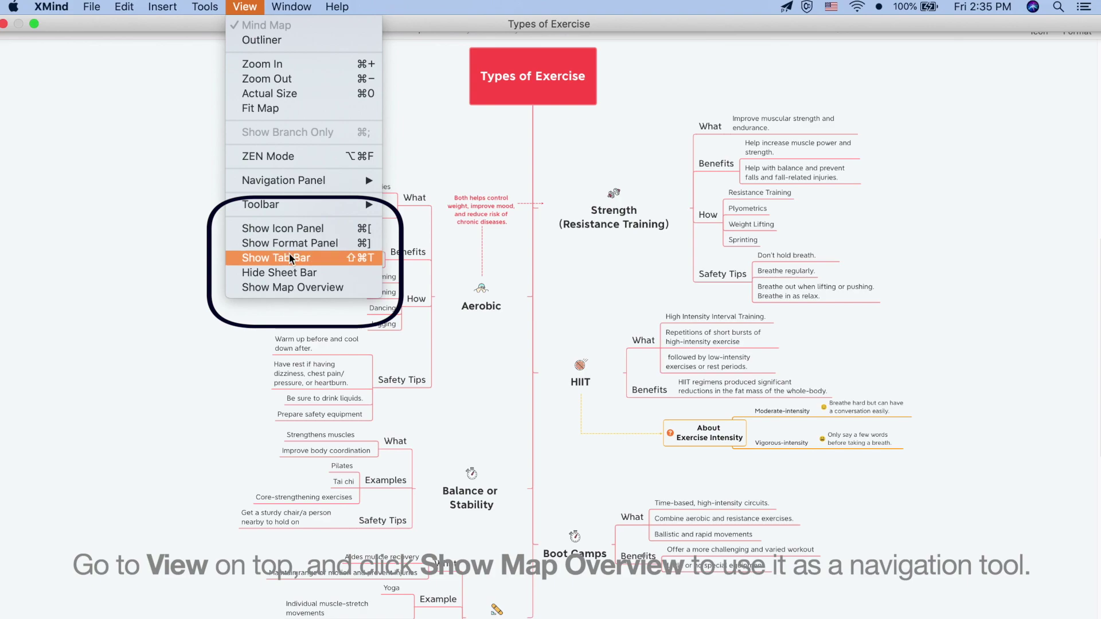
left_click(357, 290)
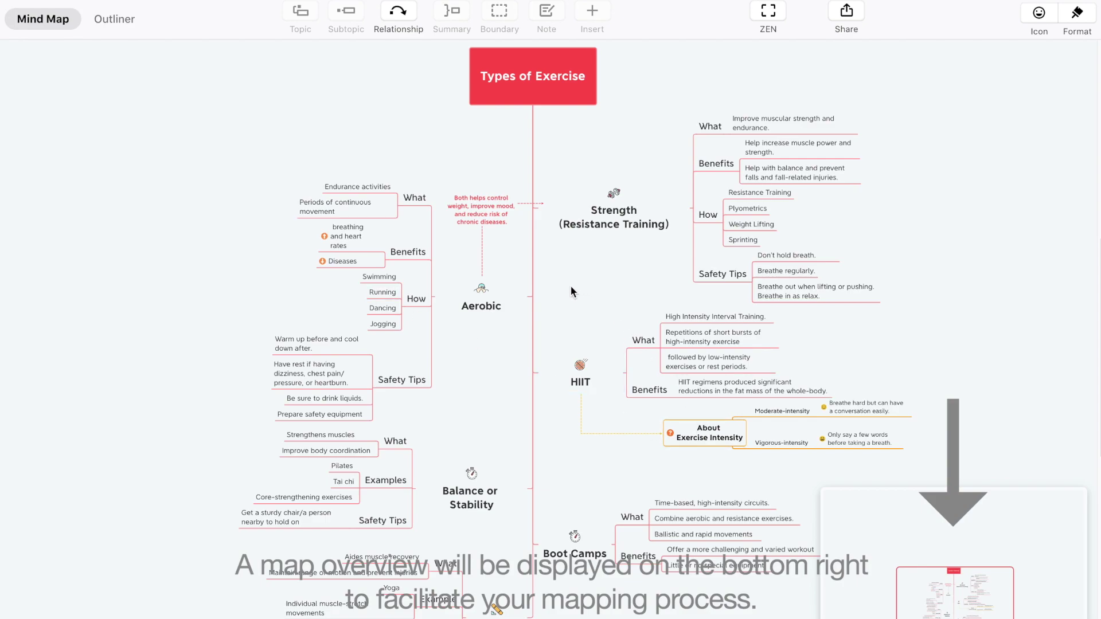
scroll(570, 284, "up", 2)
scroll(569, 285, "up", 2)
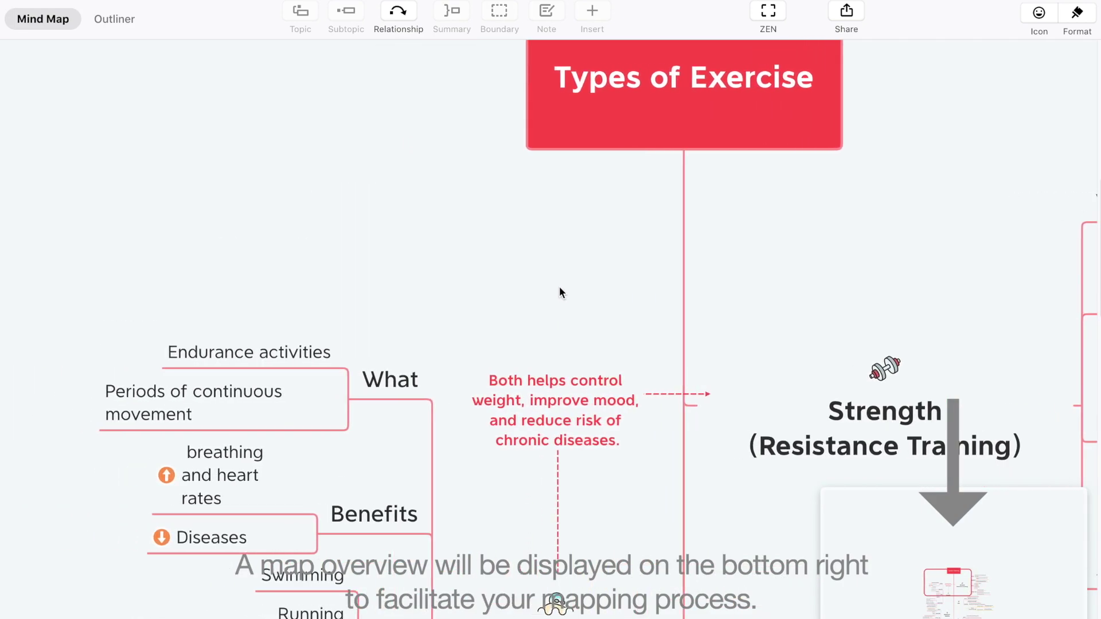
scroll(561, 292, "down", 2)
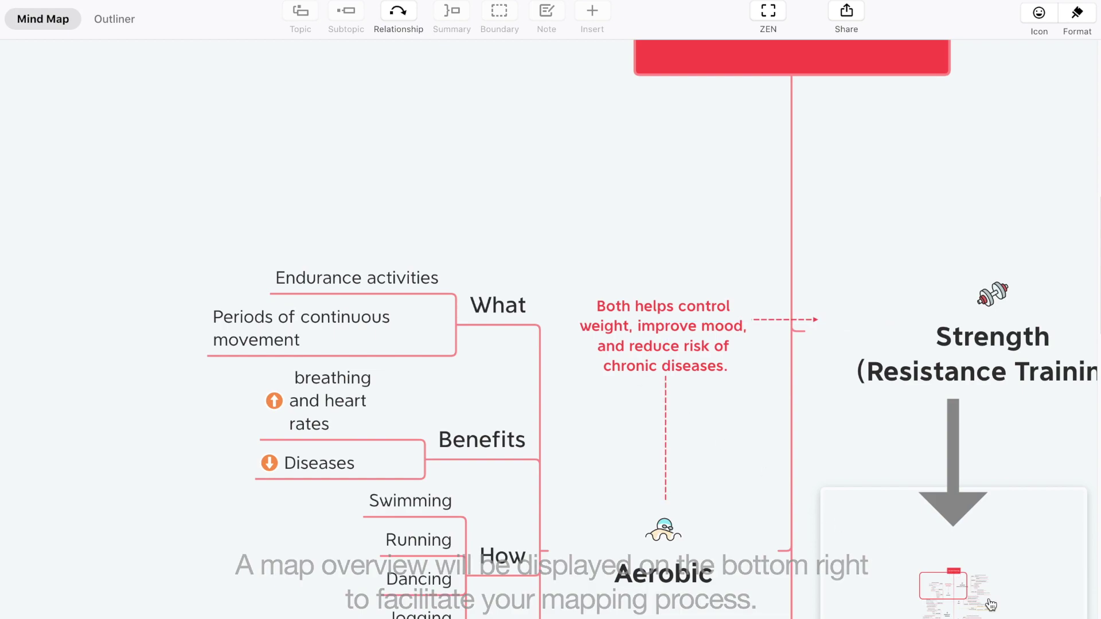
left_click_drag(949, 589, 970, 577)
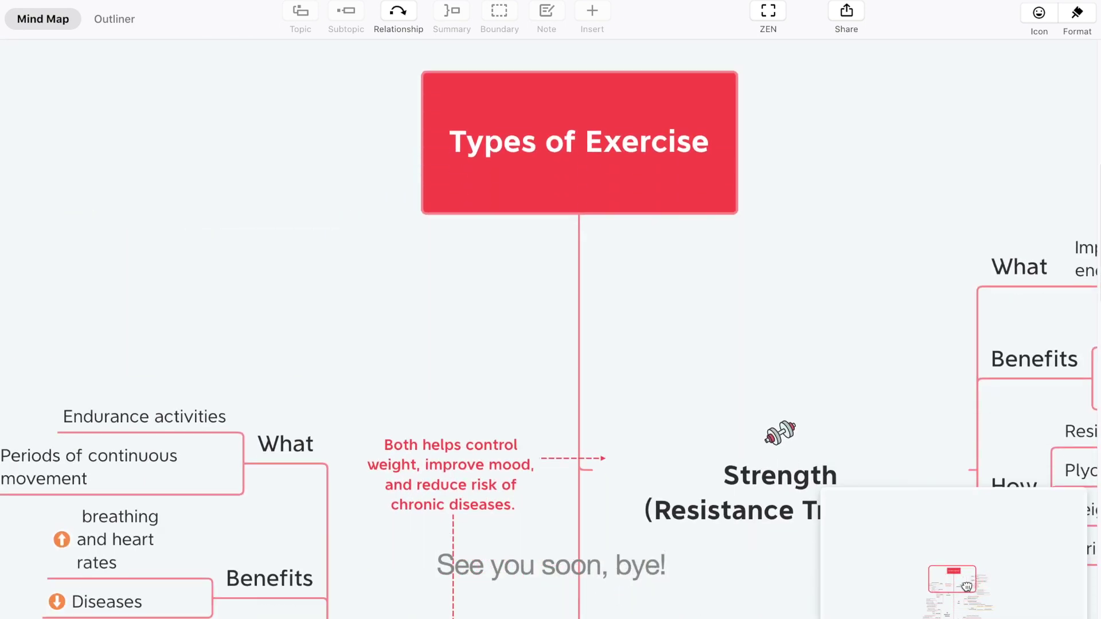